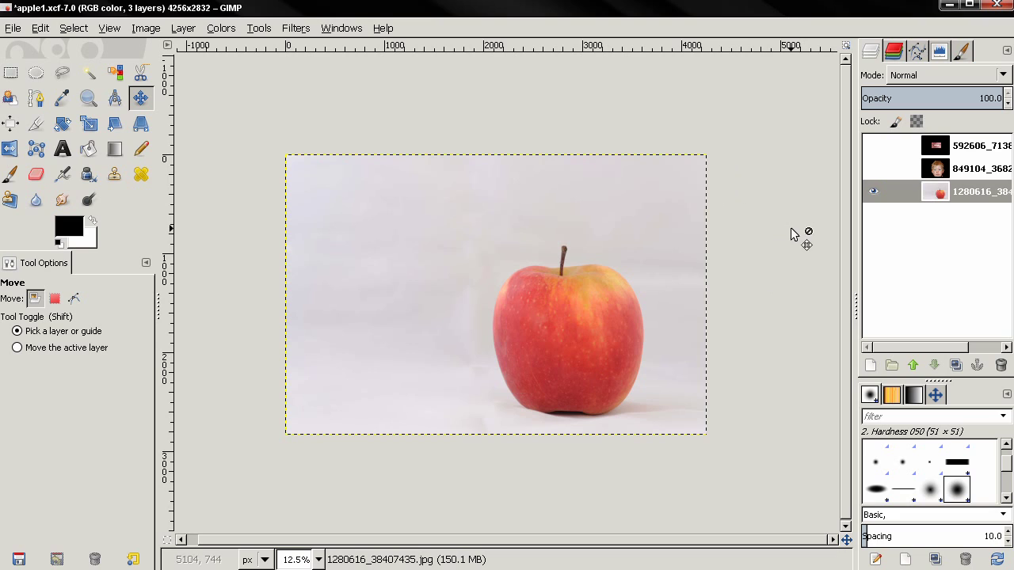
# Select the apple layer and turn on the child's face and smiling-mouth layers above it
pyautogui.click(907, 196)
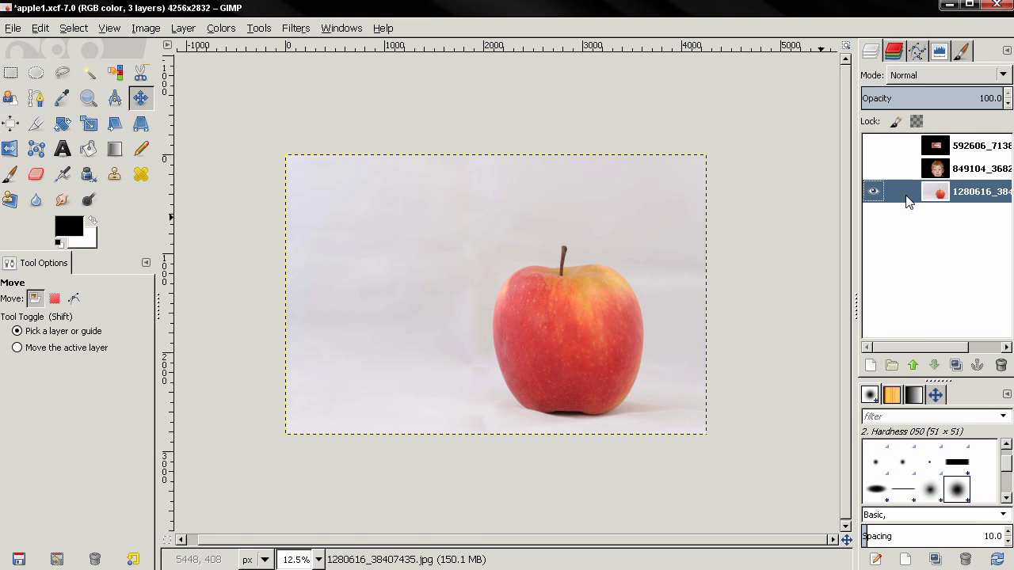
pyautogui.click(13, 29)
pyautogui.click(407, 85)
pyautogui.click(872, 168)
pyautogui.click(872, 148)
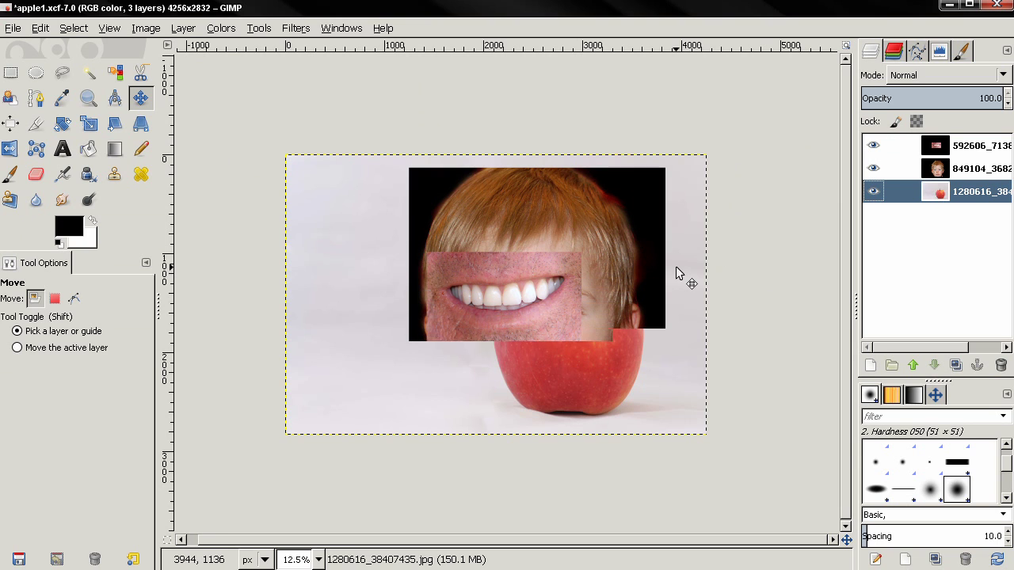
pyautogui.click(13, 29)
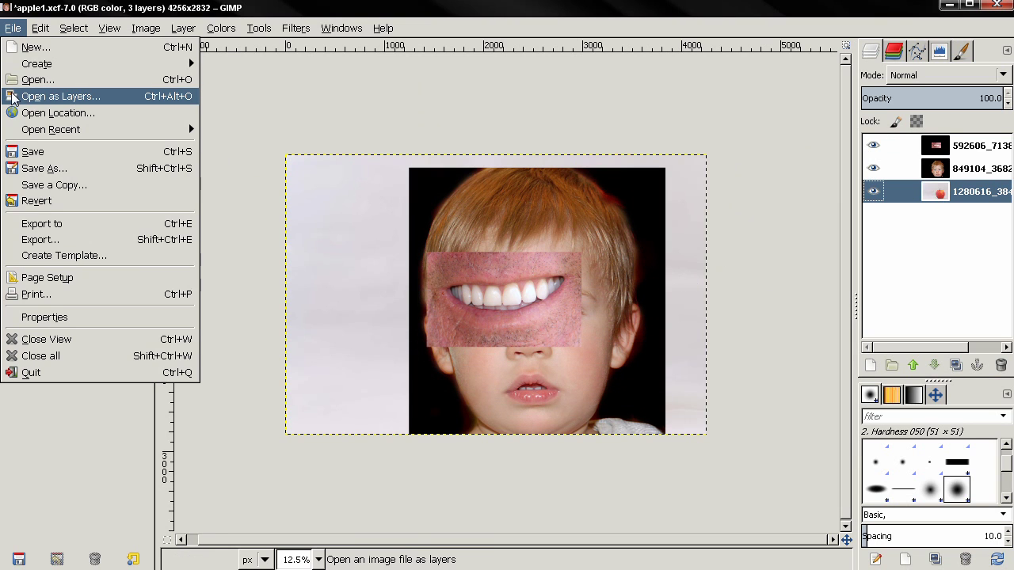
pyautogui.click(244, 341)
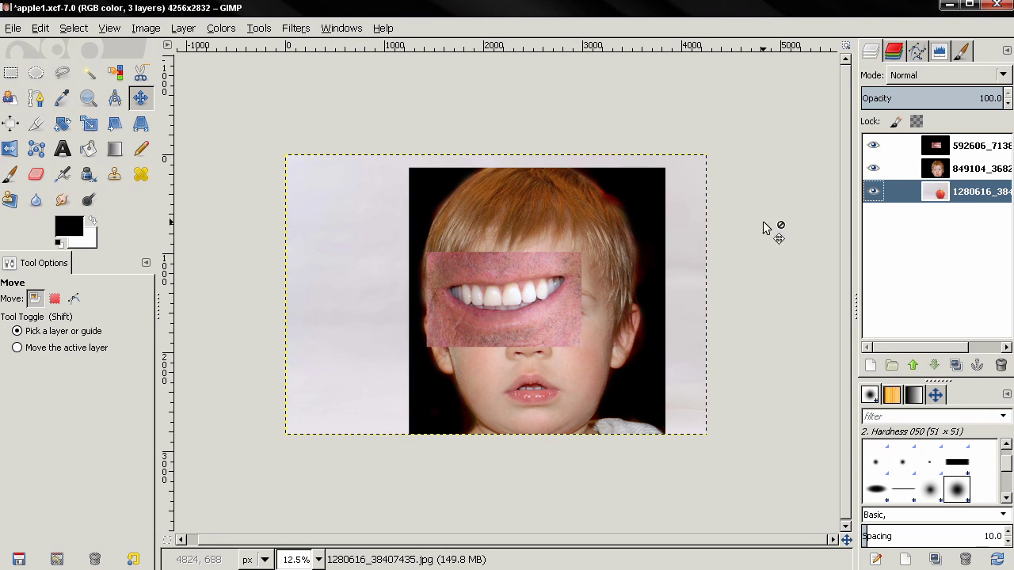
# Add an alpha channel to both the face layer and the mouth layer
pyautogui.rightClick(939, 168)
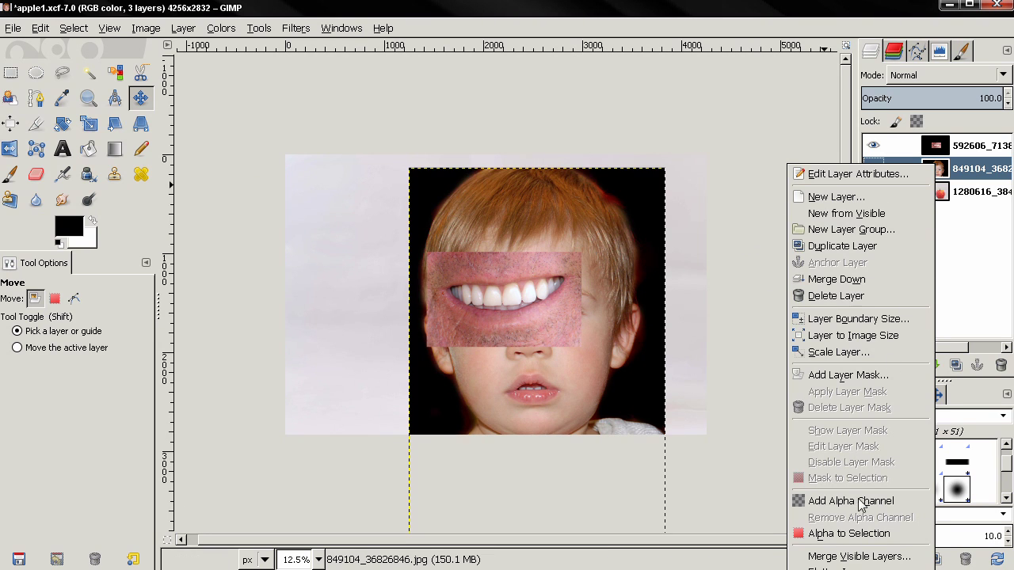
pyautogui.click(846, 500)
pyautogui.click(956, 145)
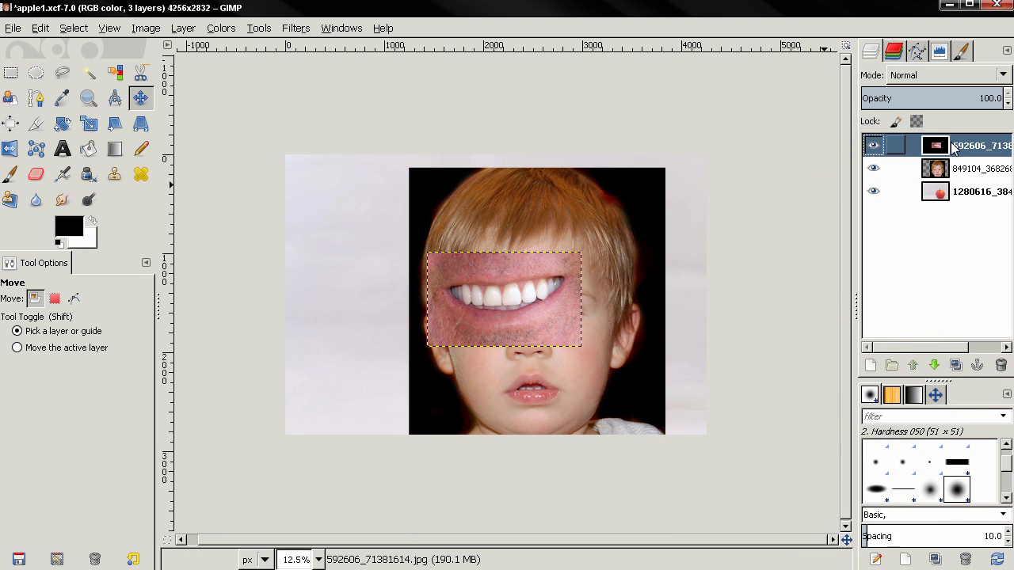
pyautogui.rightClick(957, 145)
pyautogui.click(831, 480)
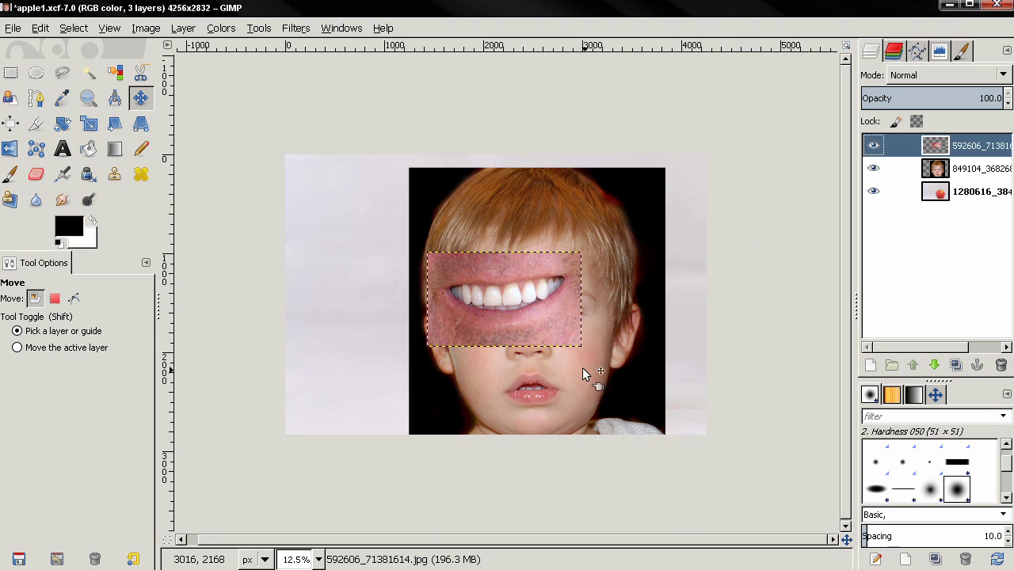
# Shift the face layer right, move the mouth layer over it, then hide both layers
pyautogui.moveTo(582, 367); pyautogui.dragTo(622, 373)
pyautogui.moveTo(526, 307); pyautogui.dragTo(591, 336)
pyautogui.click(872, 168)
pyautogui.click(872, 147)
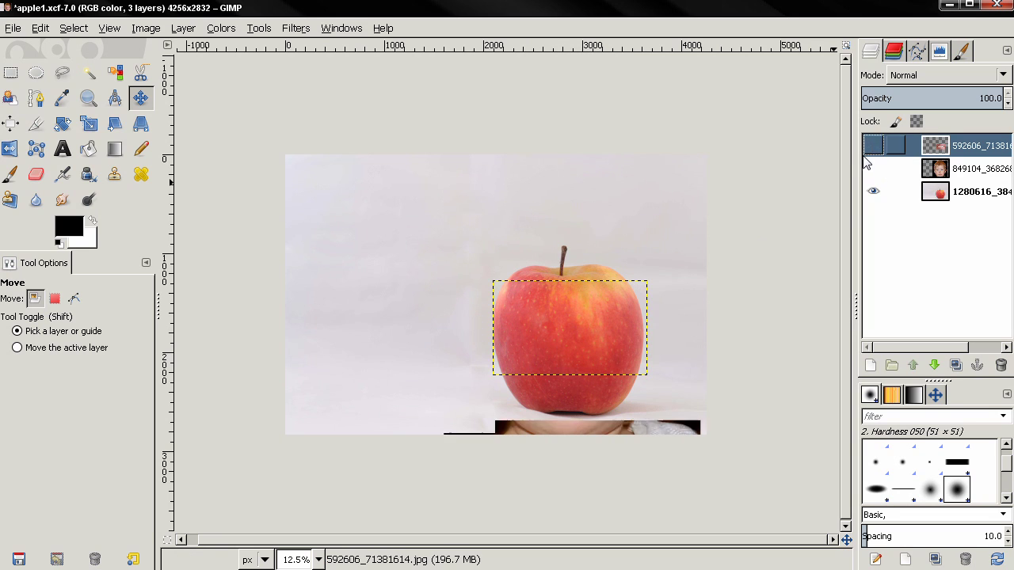
# Crop the image to a 2472×2464 area framing the apple
pyautogui.click(954, 198)
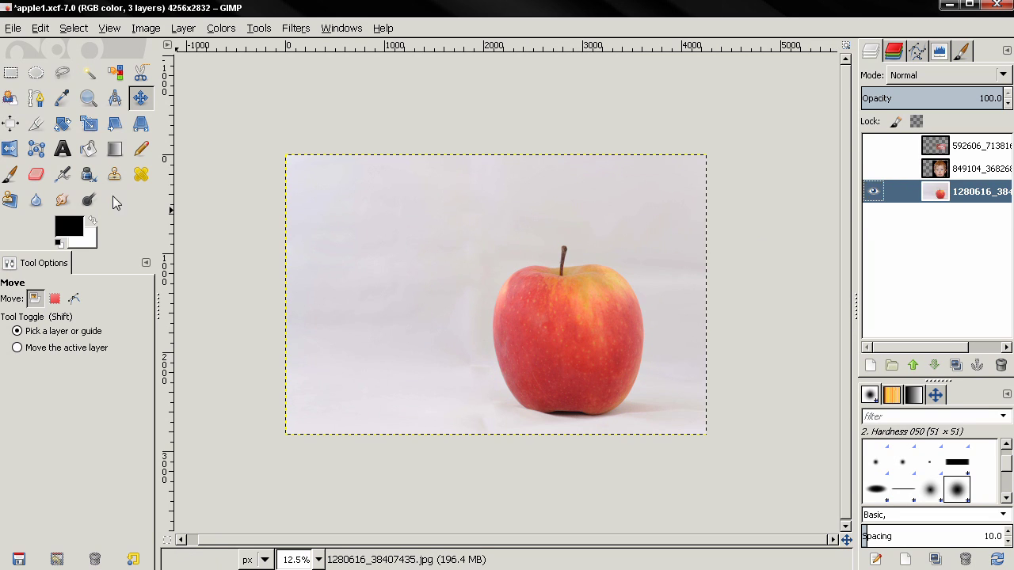
pyautogui.click(35, 123)
pyautogui.moveTo(461, 188)
pyautogui.mouseDown()
pyautogui.moveTo(647, 421)
pyautogui.moveTo(689, 426)
pyautogui.moveTo(706, 441)
pyautogui.mouseUp()
pyautogui.moveTo(593, 330); pyautogui.dragTo(581, 328)
pyautogui.click(556, 394)
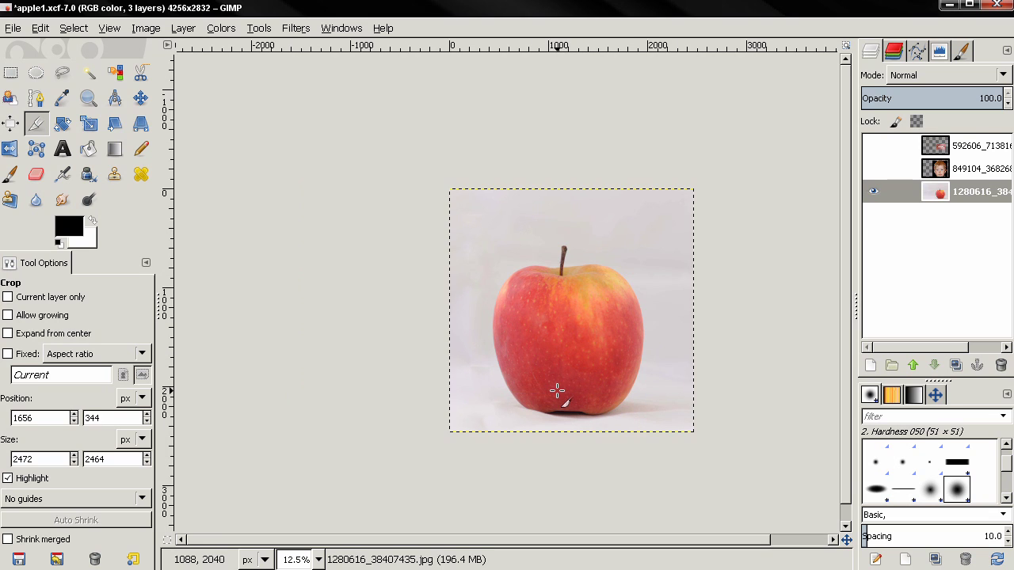
# Show the child's face layer, keep the mouth hidden, and raise the face layer to the top
pyautogui.click(873, 181)
pyautogui.click(873, 150)
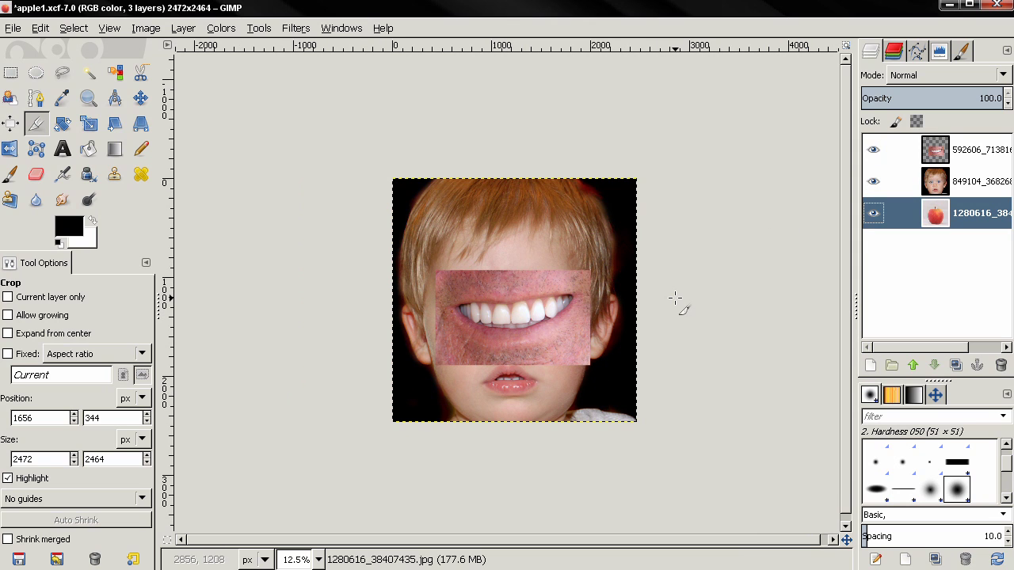
pyautogui.click(872, 150)
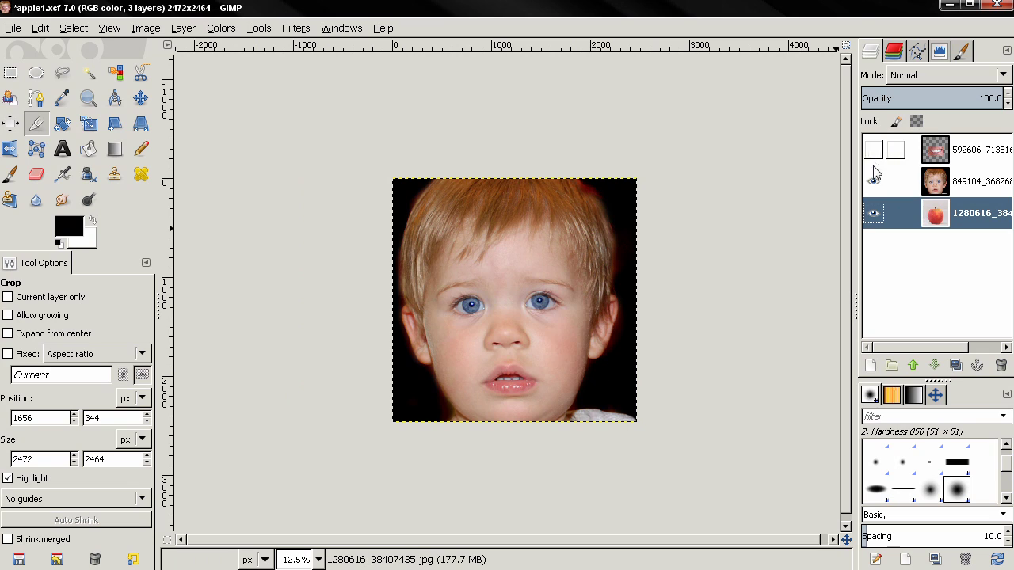
pyautogui.click(933, 184)
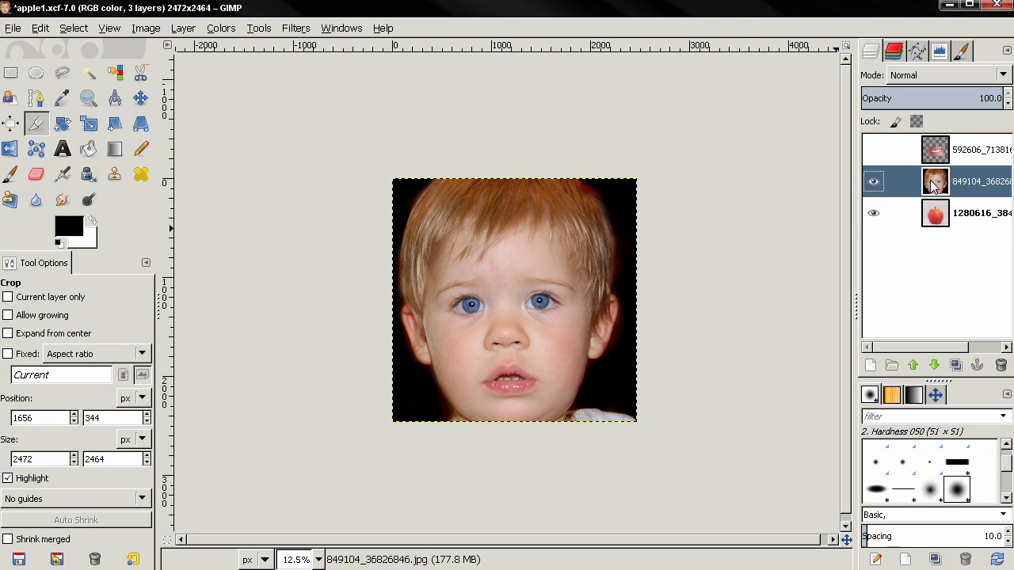
pyautogui.click(910, 365)
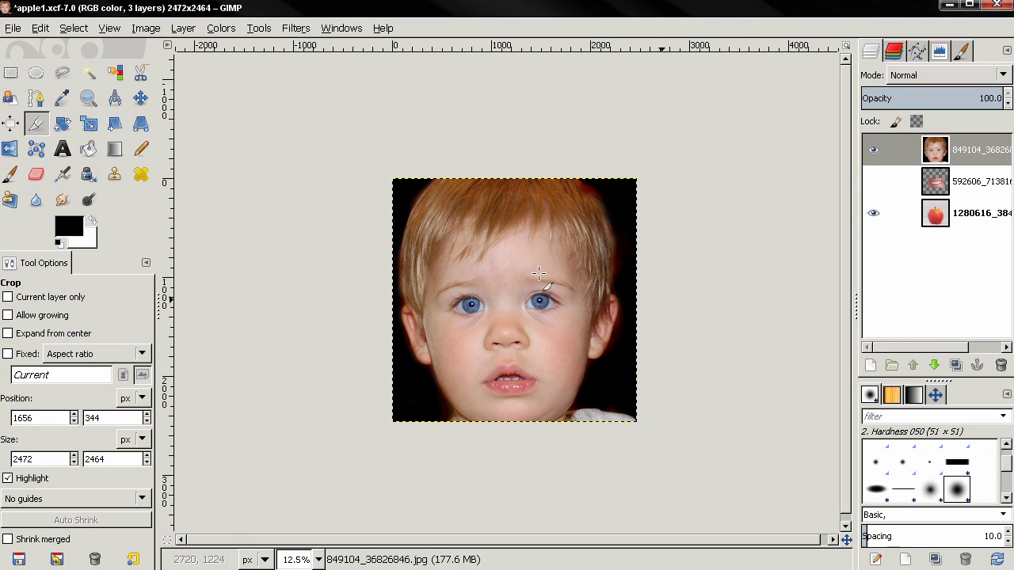
# Freehand-select the eyes and eyebrows, invert, delete the rest of the face, and deselect
pyautogui.click(63, 72)
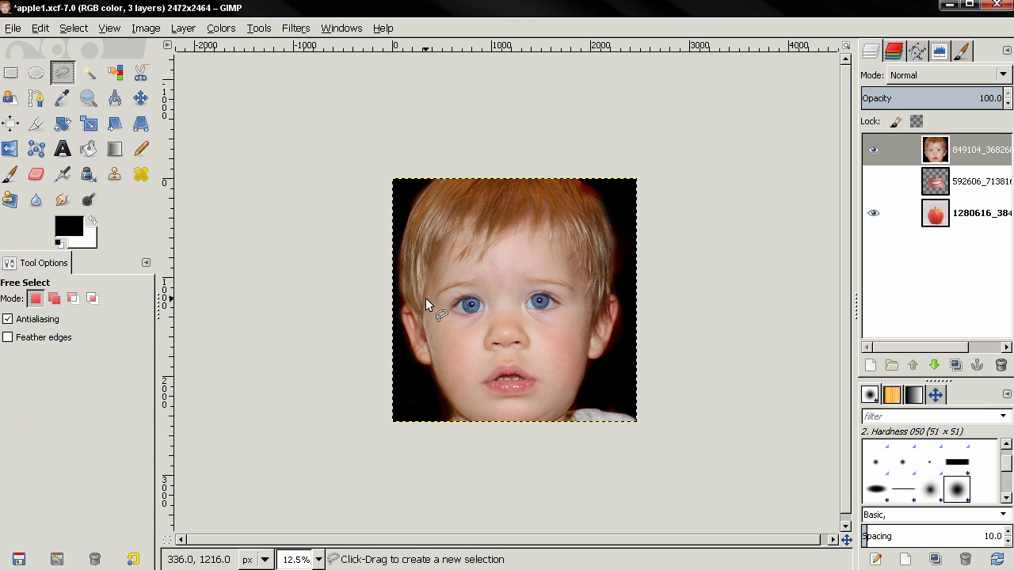
pyautogui.moveTo(425, 295)
pyautogui.mouseDown()
pyautogui.moveTo(475, 267)
pyautogui.moveTo(552, 270)
pyautogui.moveTo(582, 303)
pyautogui.mouseUp()
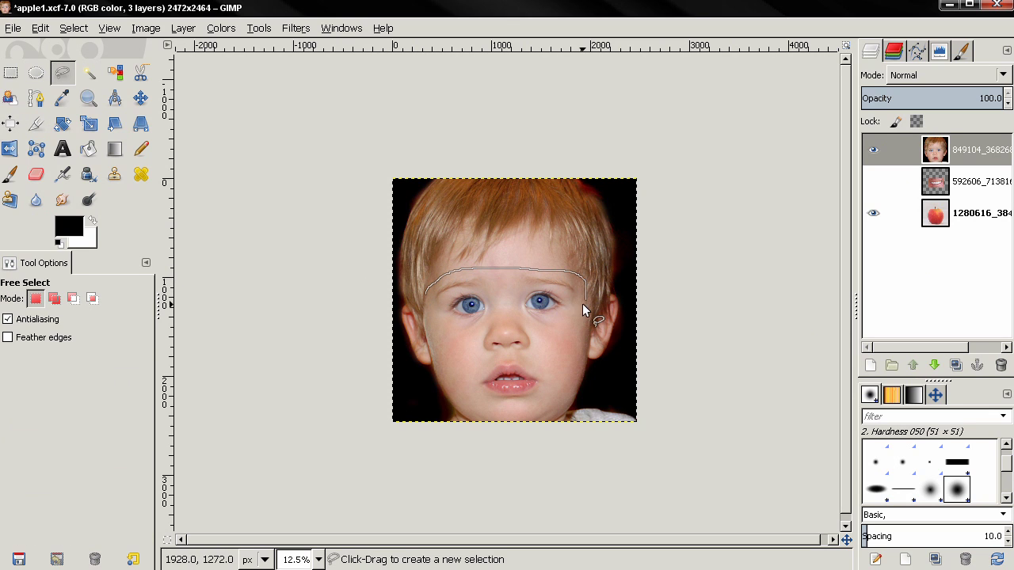
pyautogui.moveTo(492, 325)
pyautogui.mouseDown()
pyautogui.moveTo(440, 326)
pyautogui.moveTo(423, 293)
pyautogui.moveTo(396, 292)
pyautogui.mouseUp()
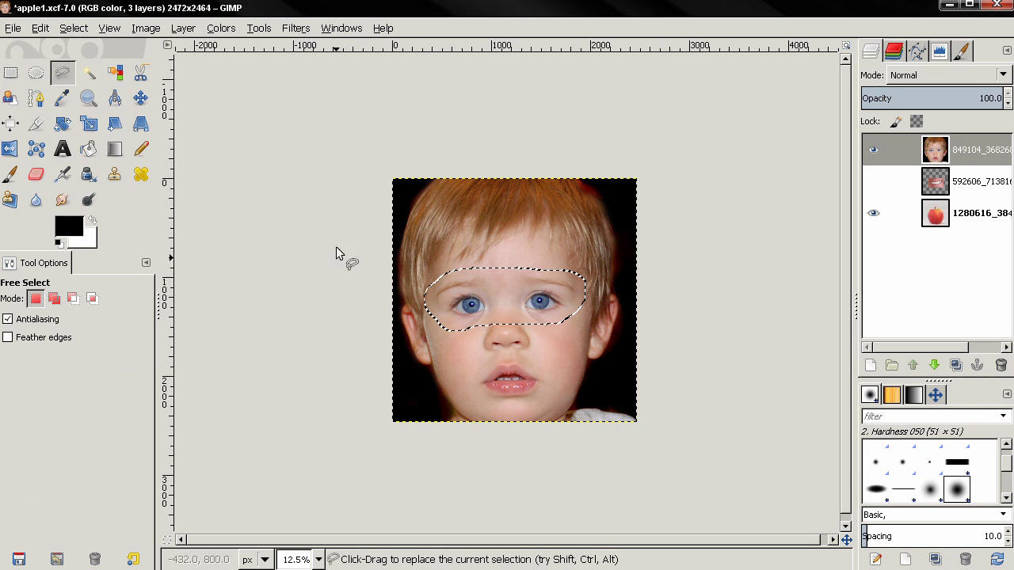
pyautogui.click(74, 27)
pyautogui.click(77, 77)
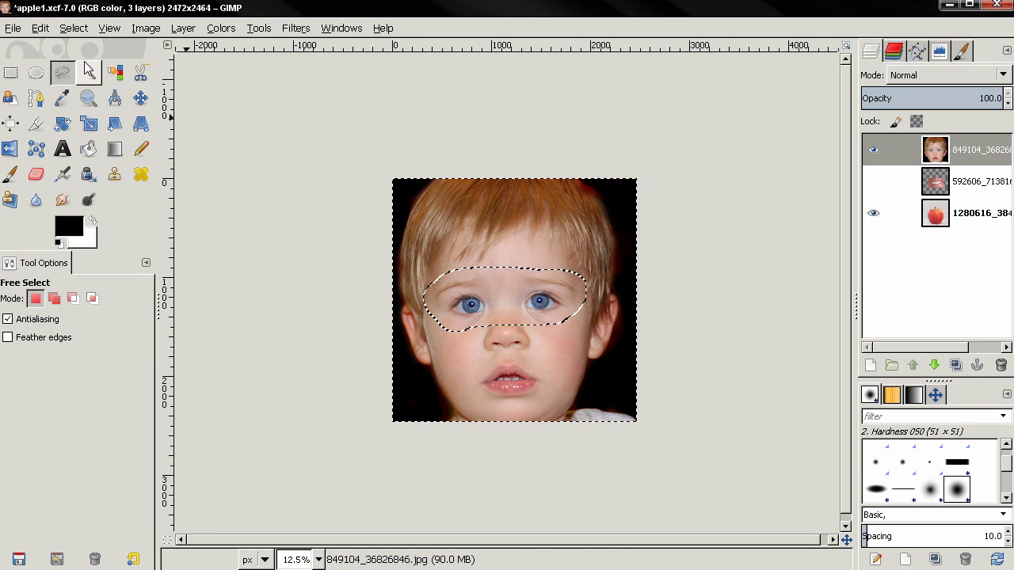
pyautogui.press('Delete')
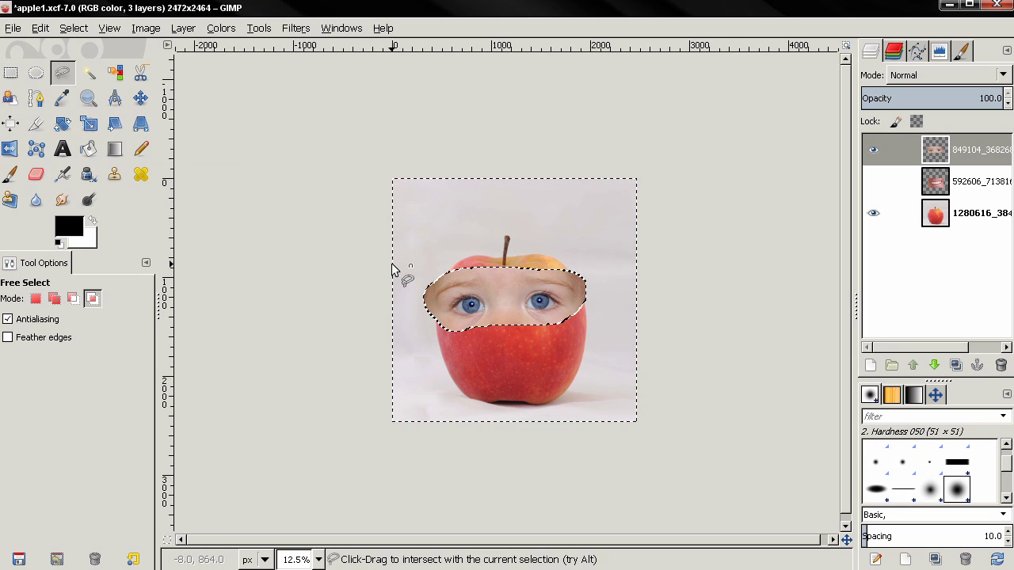
pyautogui.hotkey('shift', 'ctrl', 'a')
pyautogui.keyDown('ctrl'); pyautogui.scroll(2, 520, 335); pyautogui.keyUp('ctrl')
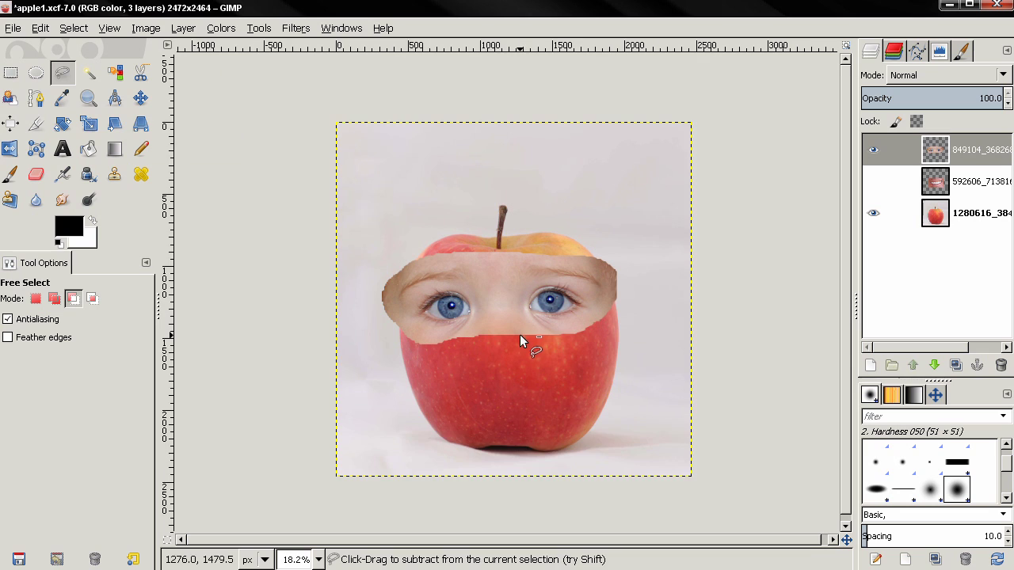
# Scale the eyes layer to 2223×2216 and drag it down onto the apple's upper middle
pyautogui.click(88, 124)
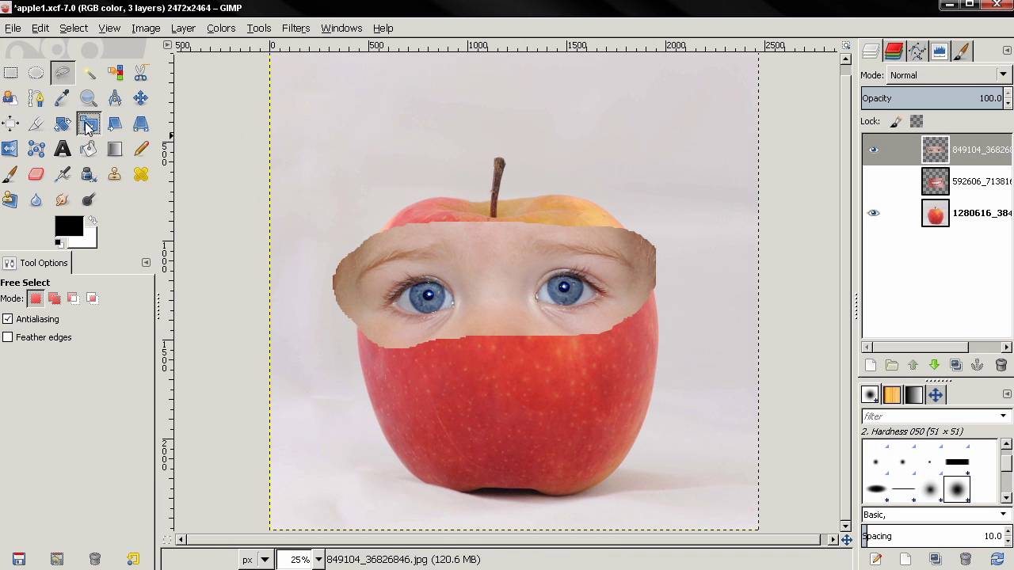
pyautogui.click(509, 303)
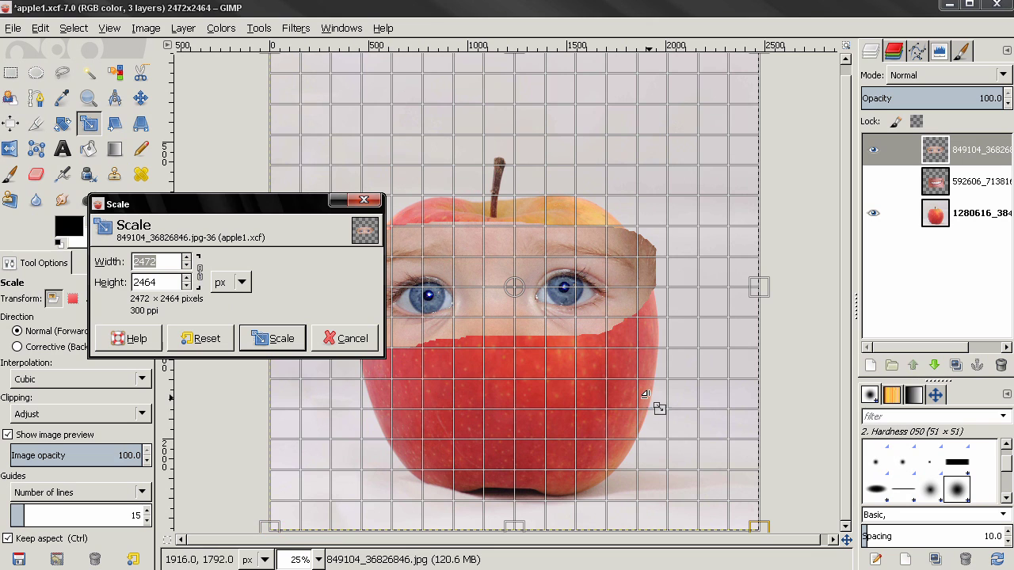
pyautogui.moveTo(648, 399); pyautogui.dragTo(583, 345)
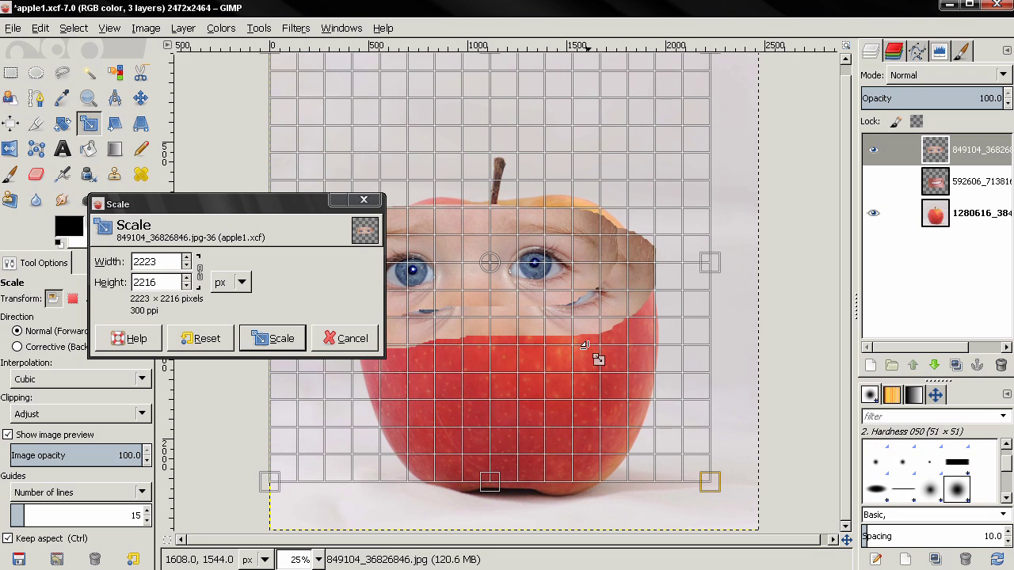
pyautogui.click(272, 338)
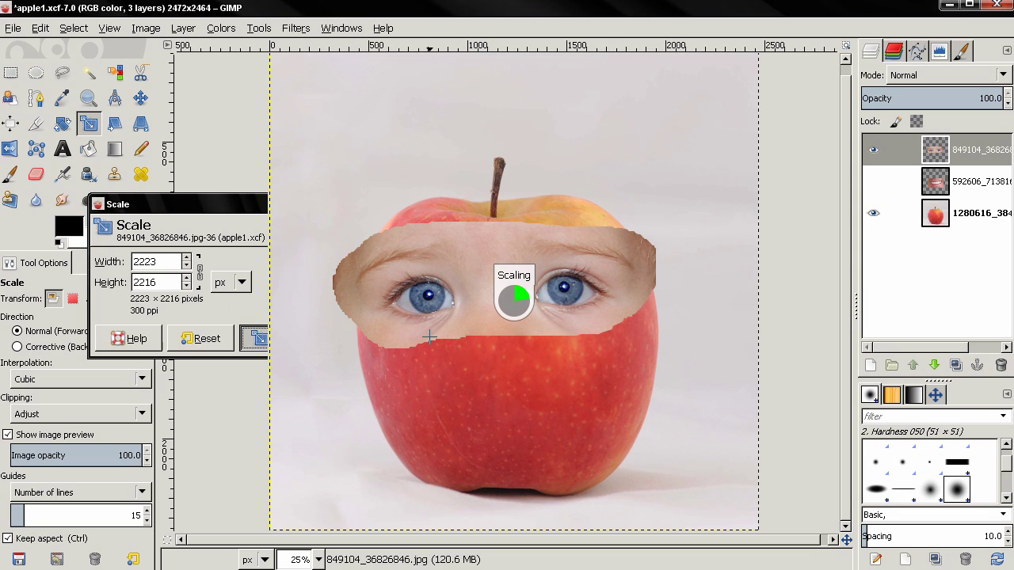
pyautogui.click(140, 98)
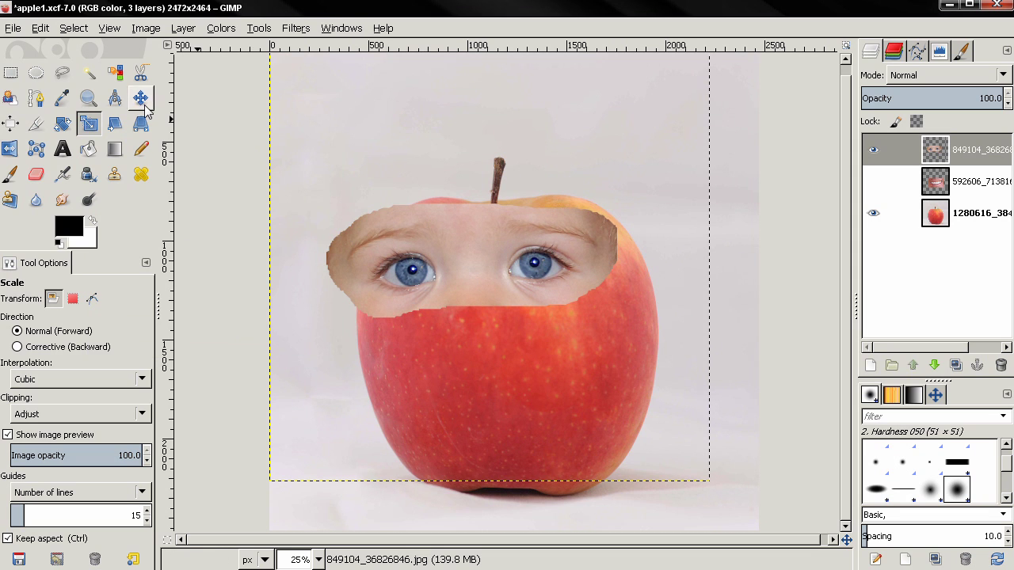
pyautogui.moveTo(443, 273); pyautogui.dragTo(492, 307)
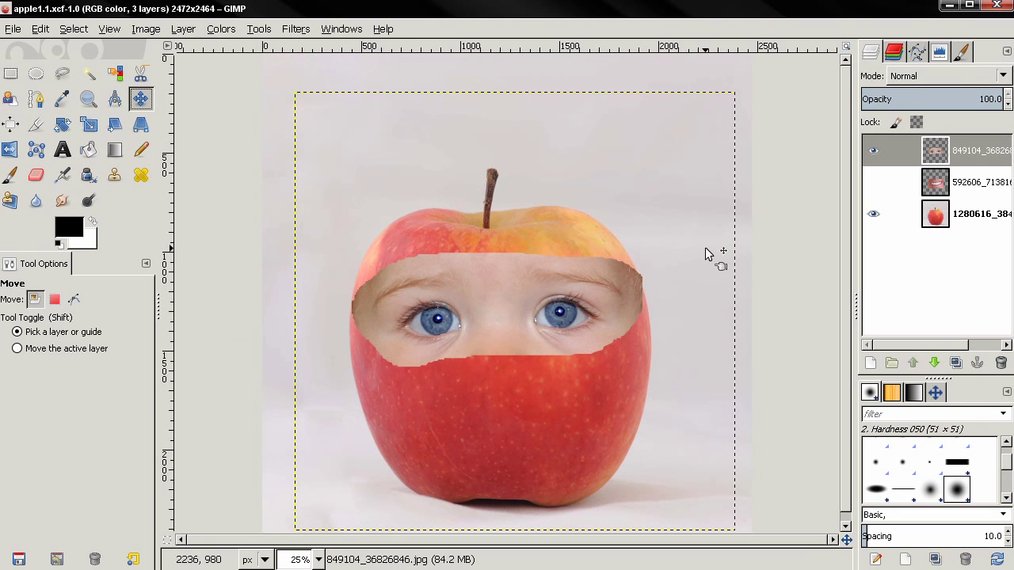
# Enlarge the eraser to about 210 and erase the face layer's left, top and upper-right edges
pyautogui.click(36, 174)
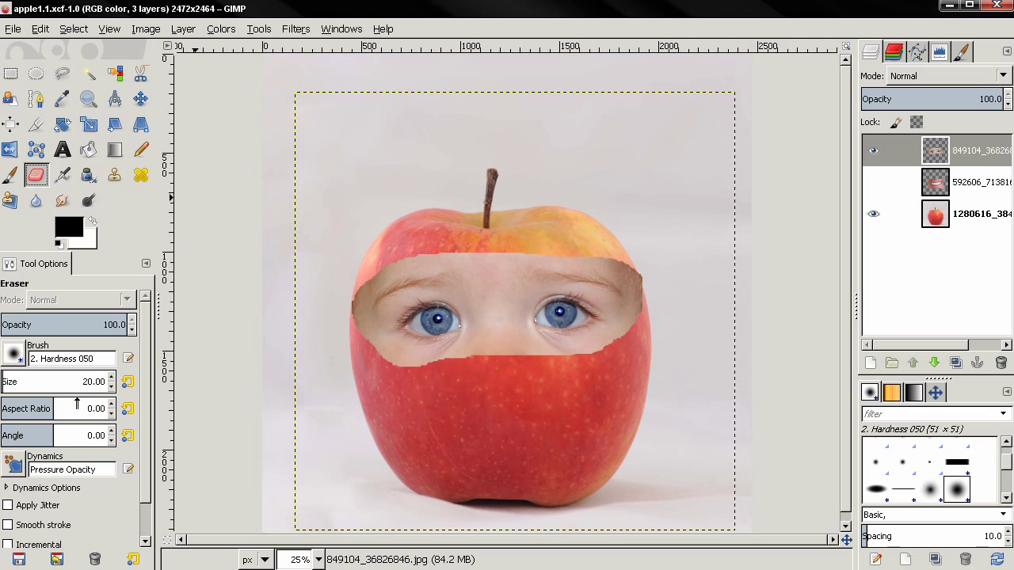
pyautogui.moveTo(25, 379)
pyautogui.mouseDown()
pyautogui.moveTo(16, 382)
pyautogui.moveTo(32, 382)
pyautogui.mouseUp()
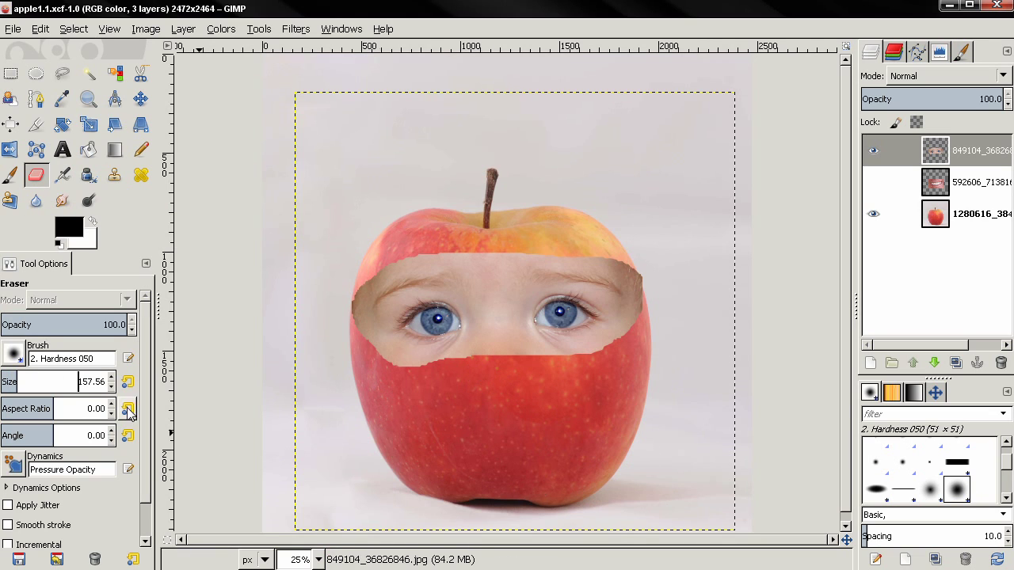
pyautogui.moveTo(17, 381); pyautogui.dragTo(27, 381)
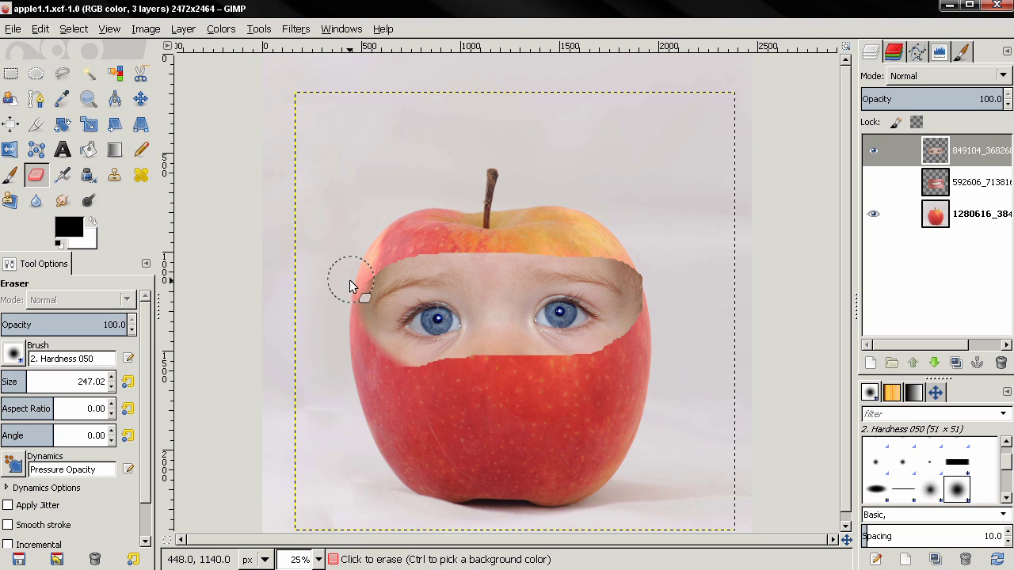
pyautogui.moveTo(340, 331)
pyautogui.mouseDown()
pyautogui.moveTo(343, 294)
pyautogui.moveTo(340, 317)
pyautogui.moveTo(407, 380)
pyautogui.moveTo(526, 364)
pyautogui.mouseUp()
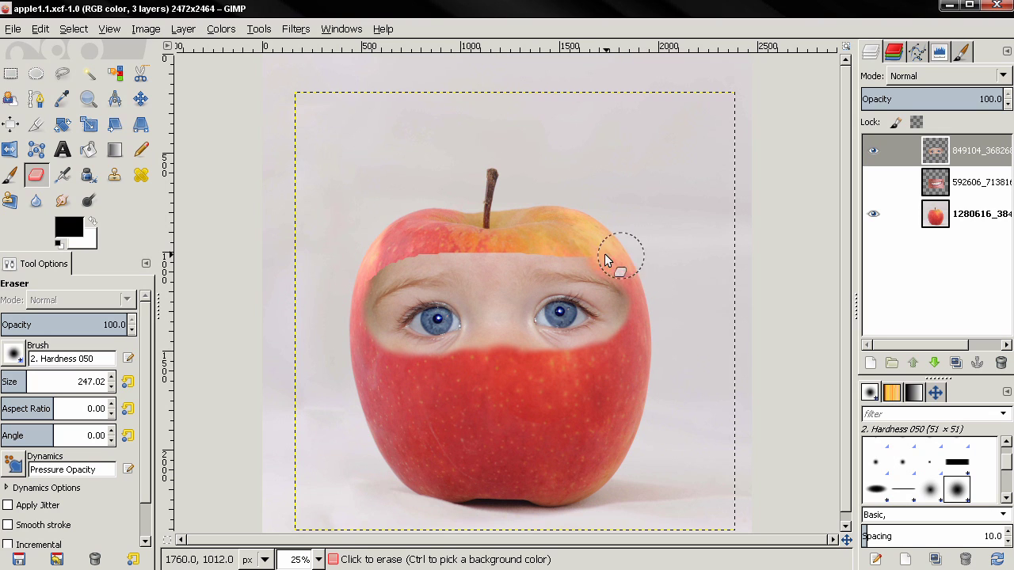
pyautogui.moveTo(604, 257)
pyautogui.mouseDown()
pyautogui.moveTo(531, 264)
pyautogui.moveTo(577, 247)
pyautogui.moveTo(444, 255)
pyautogui.mouseUp()
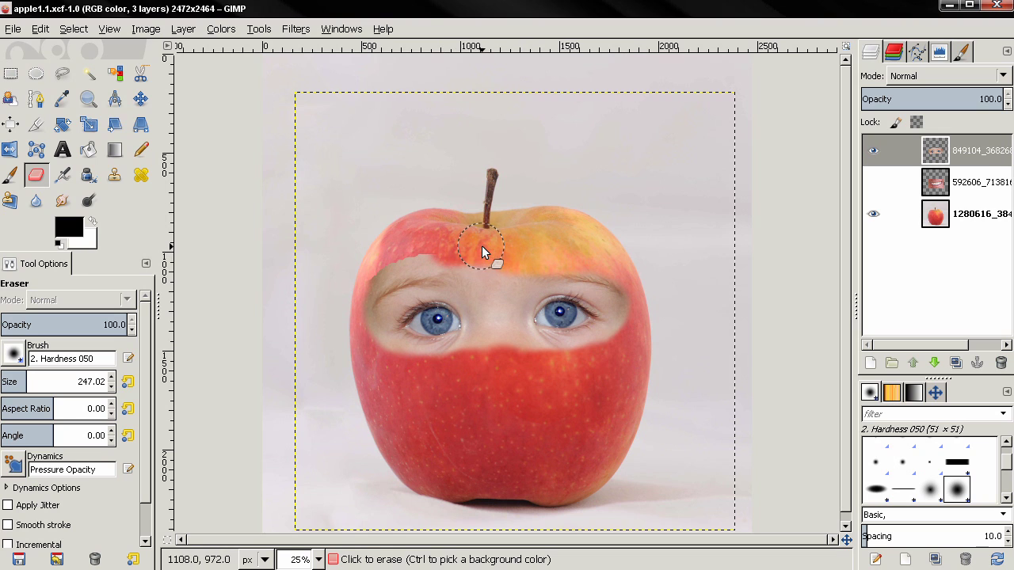
pyautogui.moveTo(352, 283)
pyautogui.mouseDown()
pyautogui.moveTo(384, 263)
pyautogui.moveTo(509, 261)
pyautogui.mouseUp()
# Erase the skin between the eyes, trimming the right eye patch's lower-left corner
pyautogui.moveTo(497, 353); pyautogui.dragTo(500, 288)
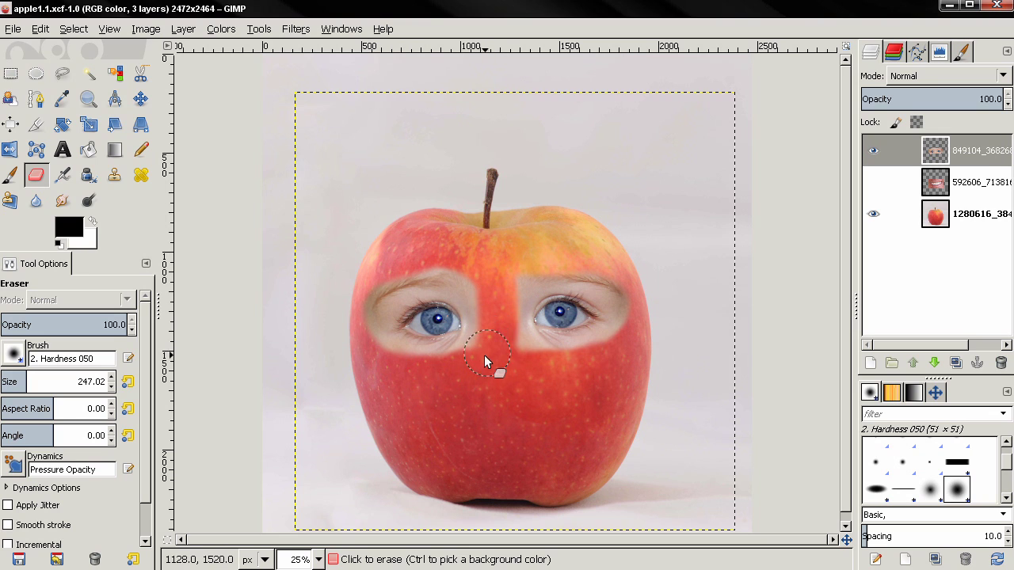
pyautogui.moveTo(497, 337)
pyautogui.mouseDown()
pyautogui.moveTo(526, 364)
pyautogui.moveTo(500, 332)
pyautogui.mouseUp()
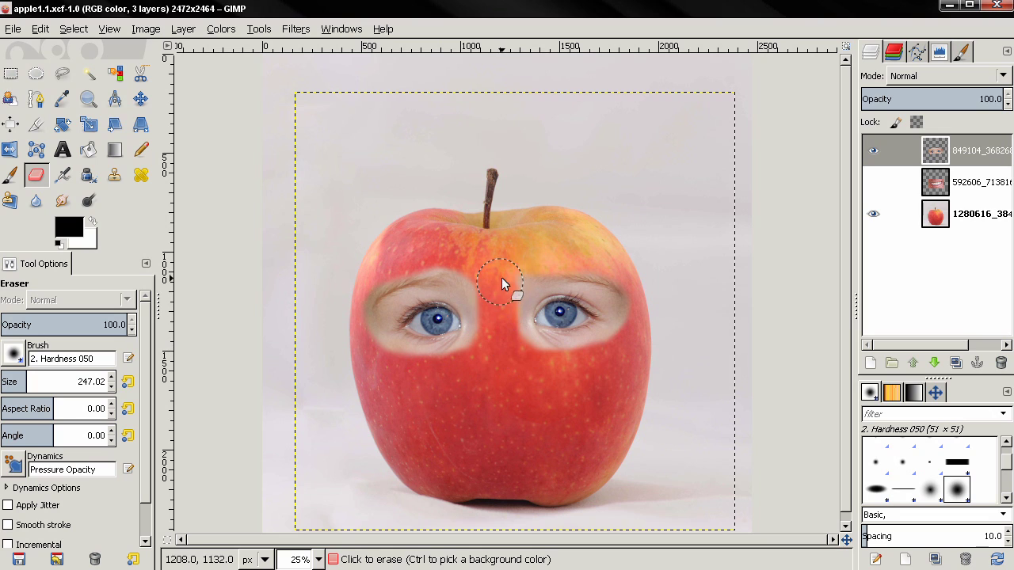
pyautogui.moveTo(511, 272); pyautogui.dragTo(478, 340)
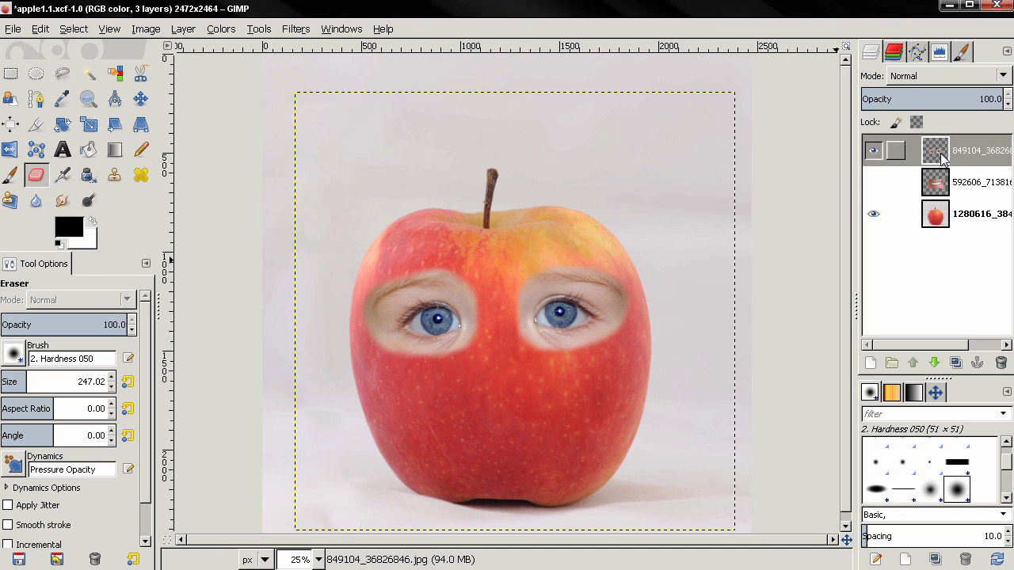
# Duplicate the eyes layer, setting the lower copy to Soft light and the top copy to Value
pyautogui.click(955, 362)
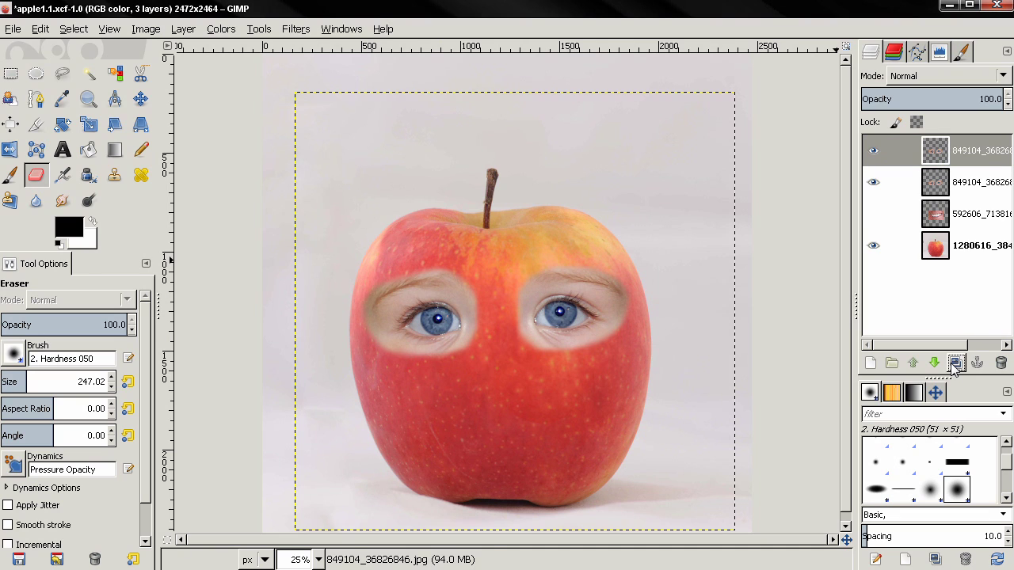
pyautogui.click(933, 190)
pyautogui.click(933, 78)
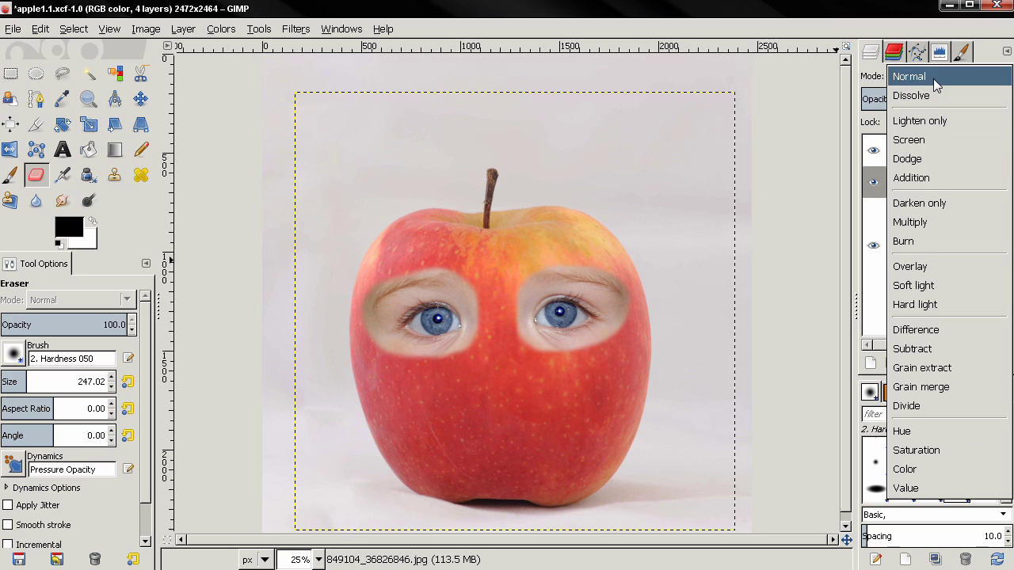
pyautogui.click(930, 284)
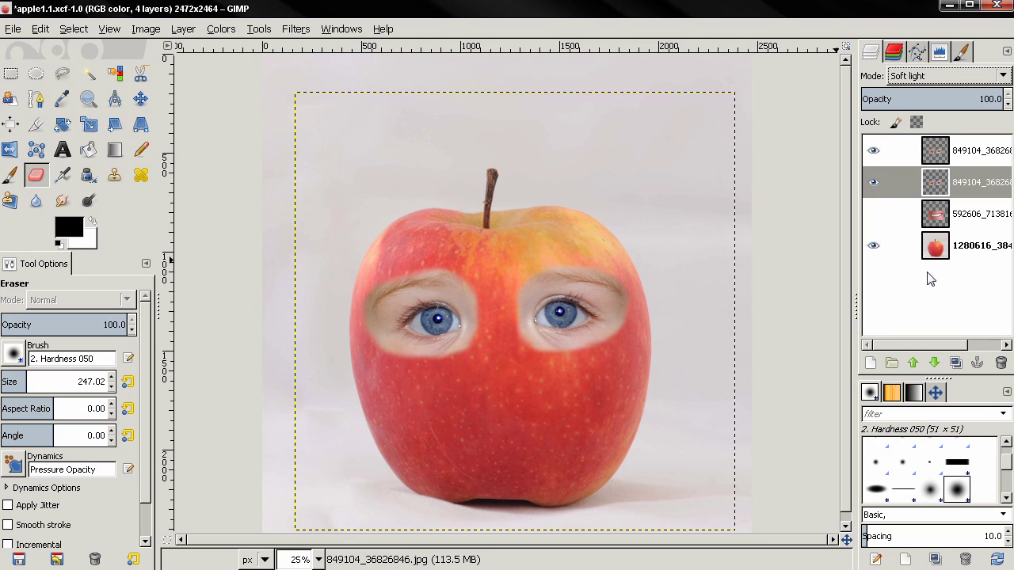
pyautogui.click(948, 153)
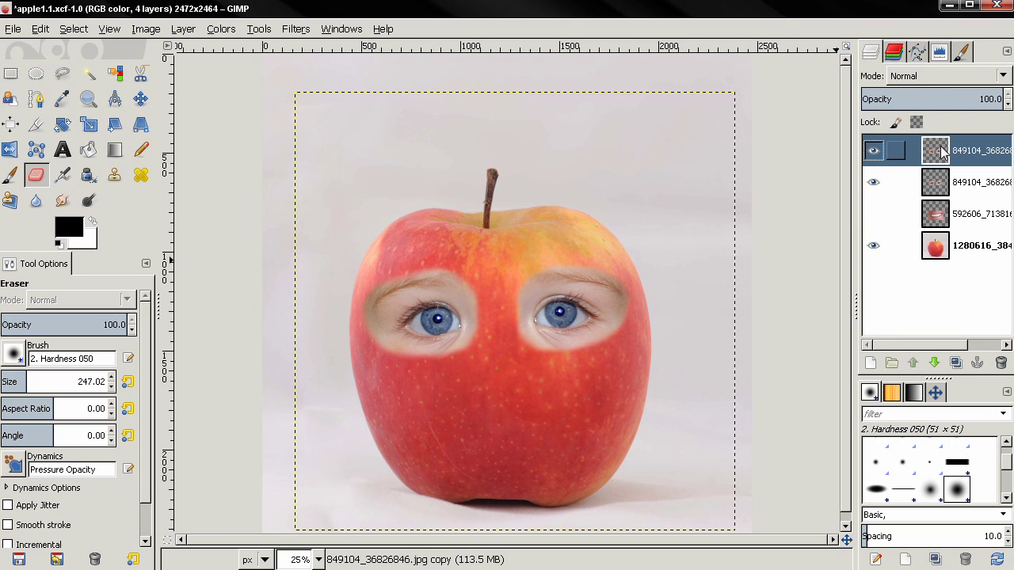
pyautogui.click(935, 82)
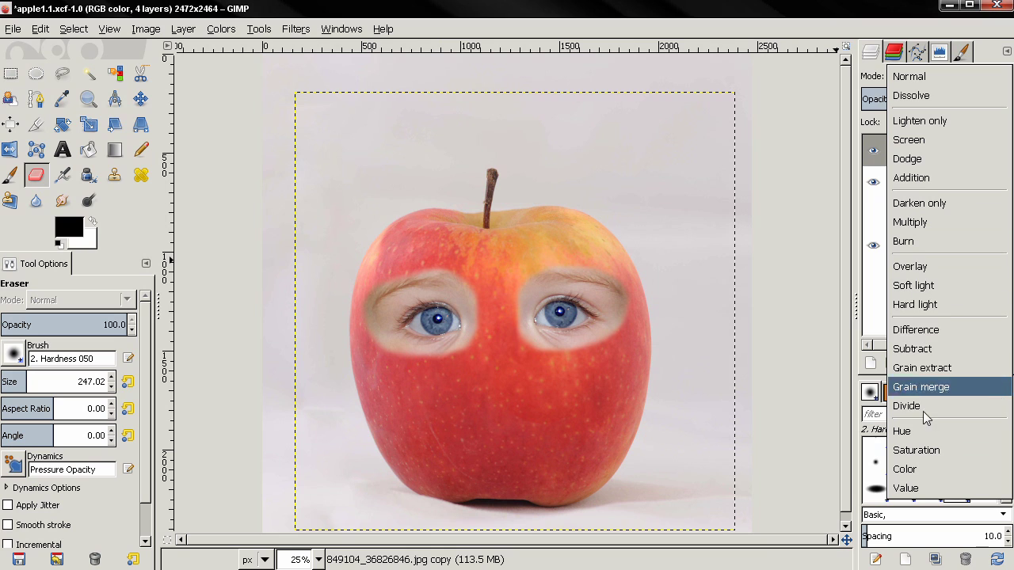
pyautogui.click(912, 488)
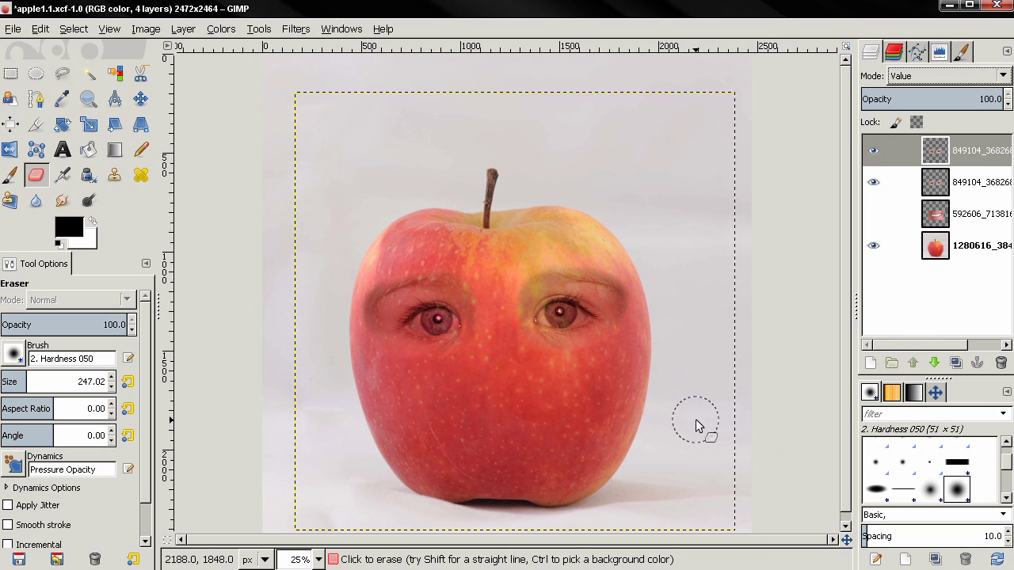
# Save, then softly erase near the left cheek with a size-135 eraser at about 38 opacity
pyautogui.hotkey('ctrl', 's')
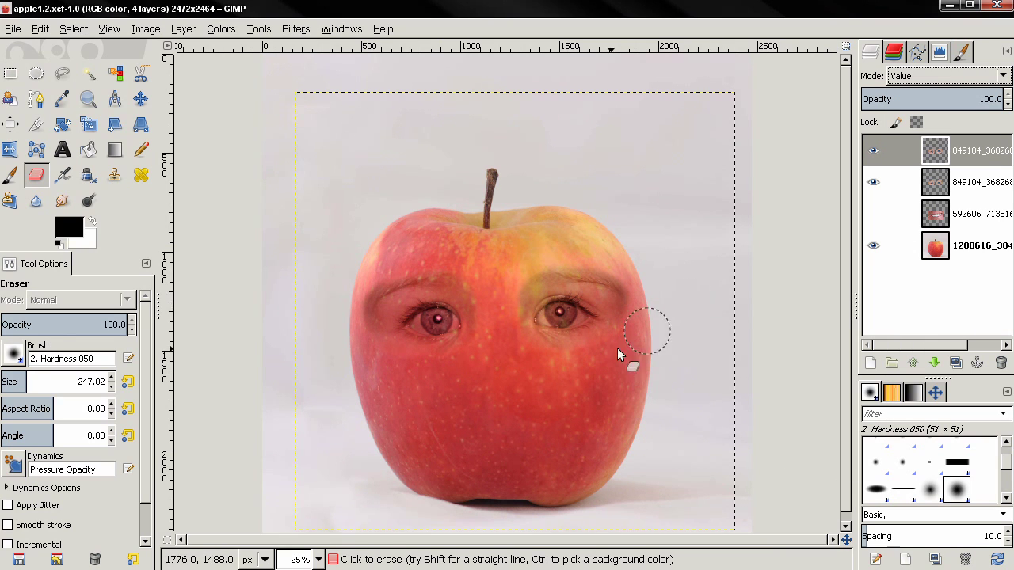
pyautogui.keyDown('ctrl'); pyautogui.scroll(2, 550, 335); pyautogui.keyUp('ctrl')
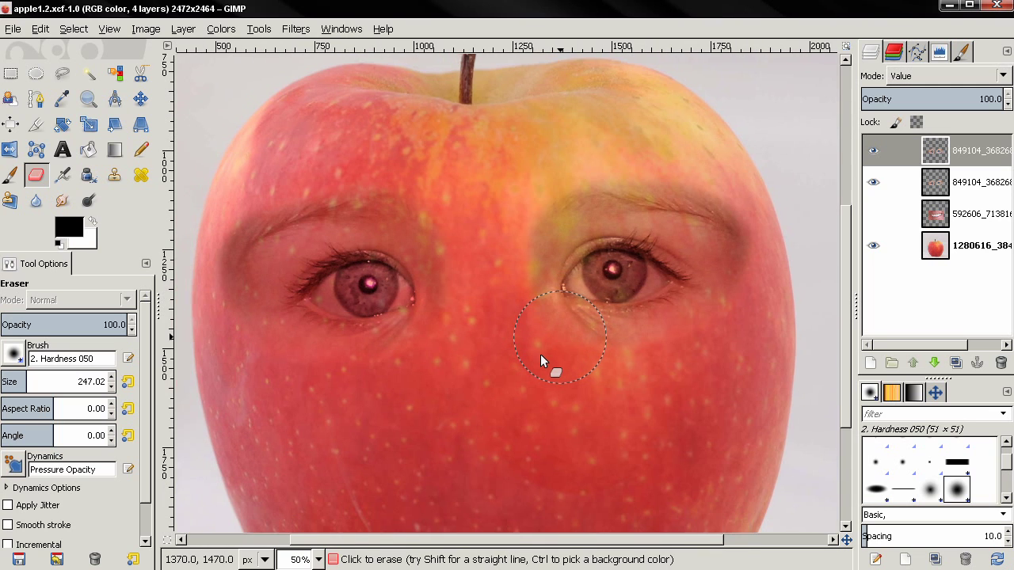
pyautogui.click(68, 323)
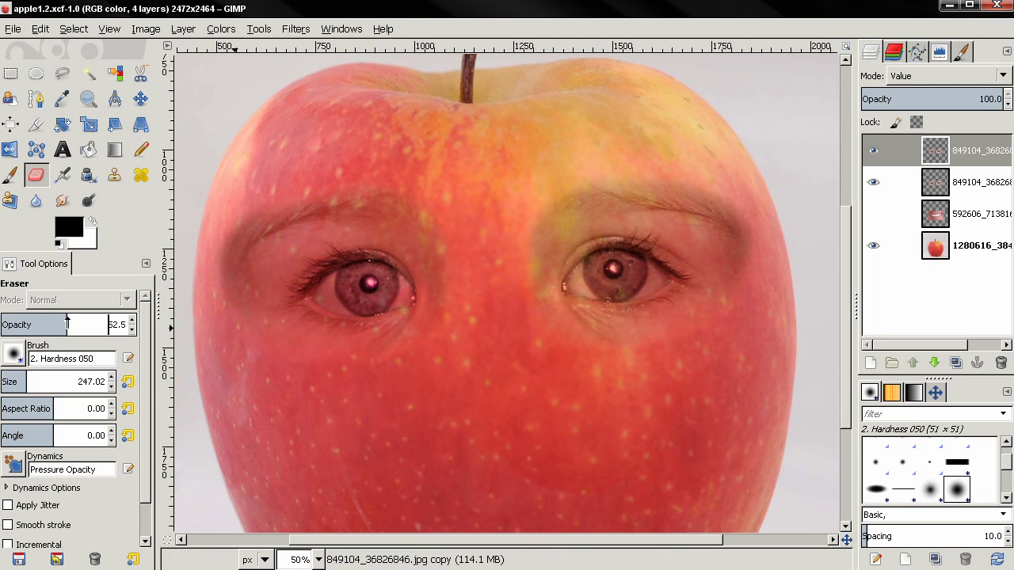
pyautogui.moveTo(67, 324); pyautogui.dragTo(57, 324)
pyautogui.moveTo(27, 382); pyautogui.dragTo(16, 382)
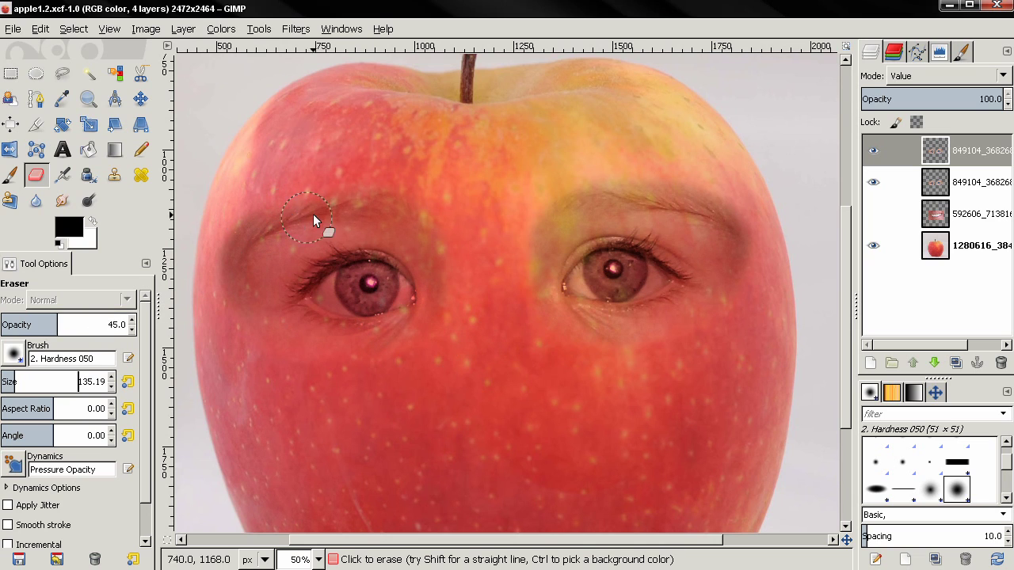
pyautogui.click(48, 324)
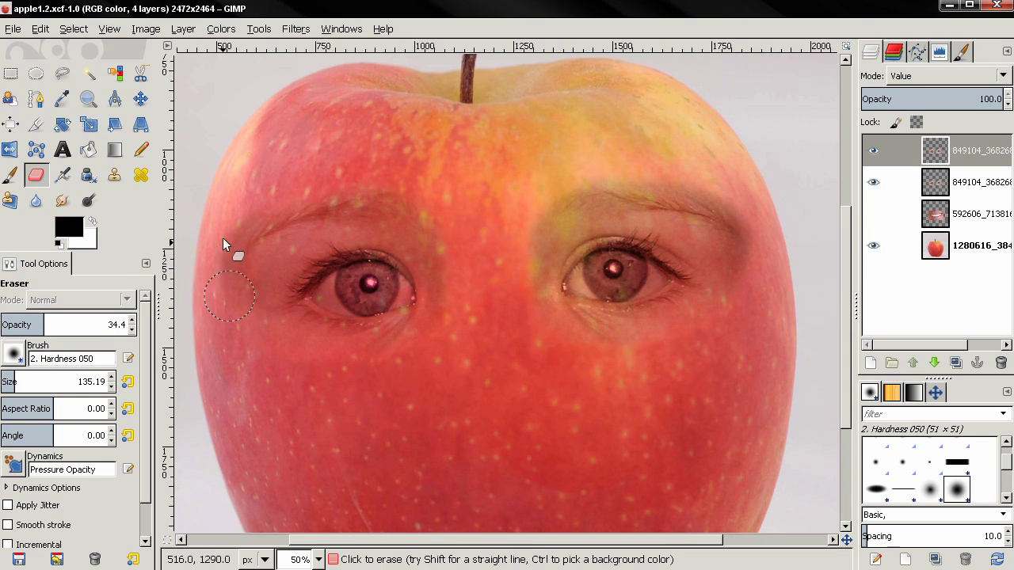
pyautogui.click(433, 341)
pyautogui.click(935, 154)
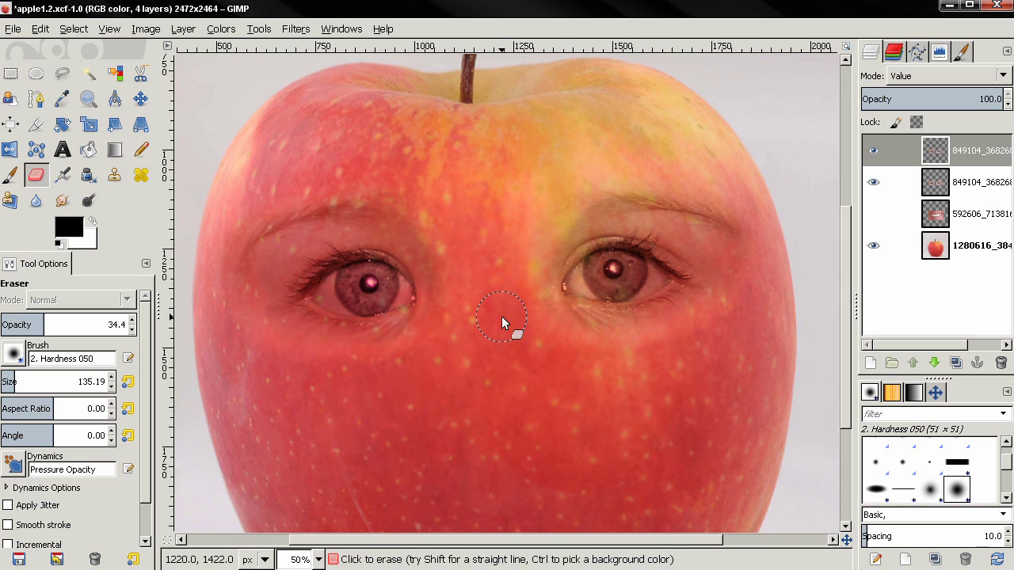
# On the Soft light copy, softly erase beneath the right eye and across the bridge between the eyes
pyautogui.click(974, 182)
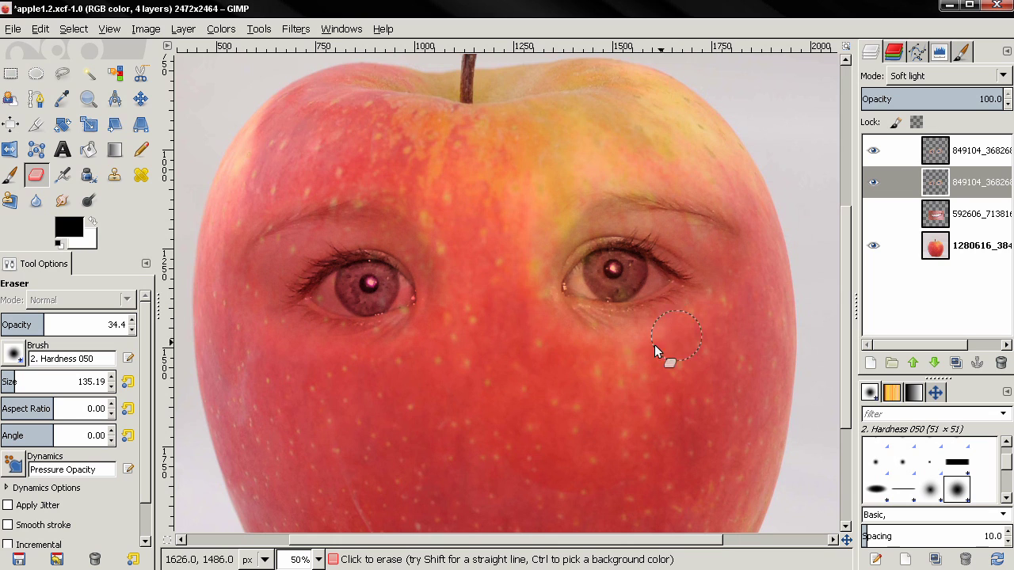
pyautogui.moveTo(654, 344)
pyautogui.mouseDown()
pyautogui.moveTo(584, 352)
pyautogui.moveTo(641, 343)
pyautogui.moveTo(717, 305)
pyautogui.moveTo(614, 346)
pyautogui.moveTo(574, 339)
pyautogui.mouseUp()
pyautogui.moveTo(489, 292)
pyautogui.mouseDown()
pyautogui.moveTo(571, 340)
pyautogui.moveTo(560, 342)
pyautogui.moveTo(530, 308)
pyautogui.moveTo(520, 246)
pyautogui.moveTo(535, 332)
pyautogui.mouseUp()
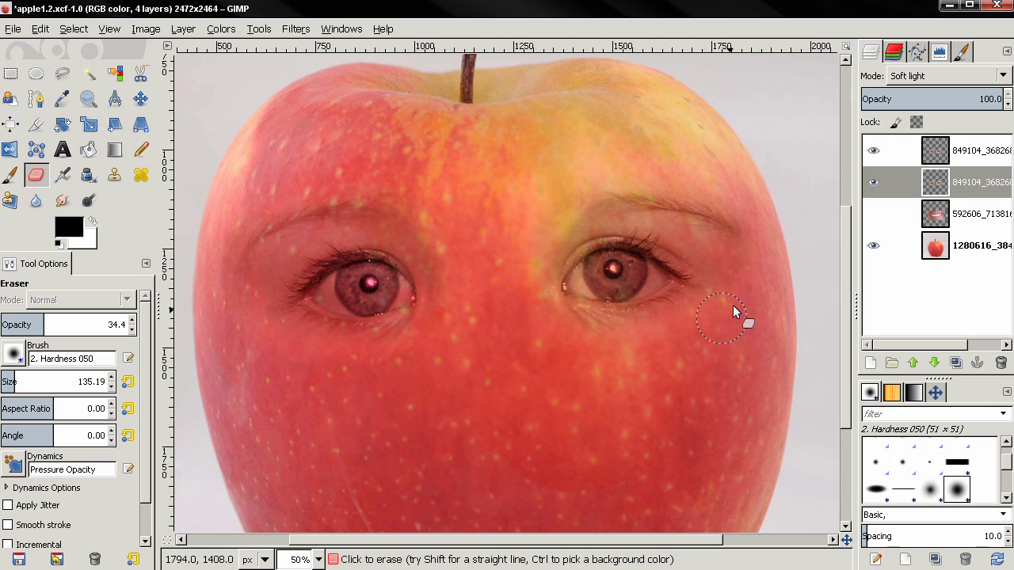